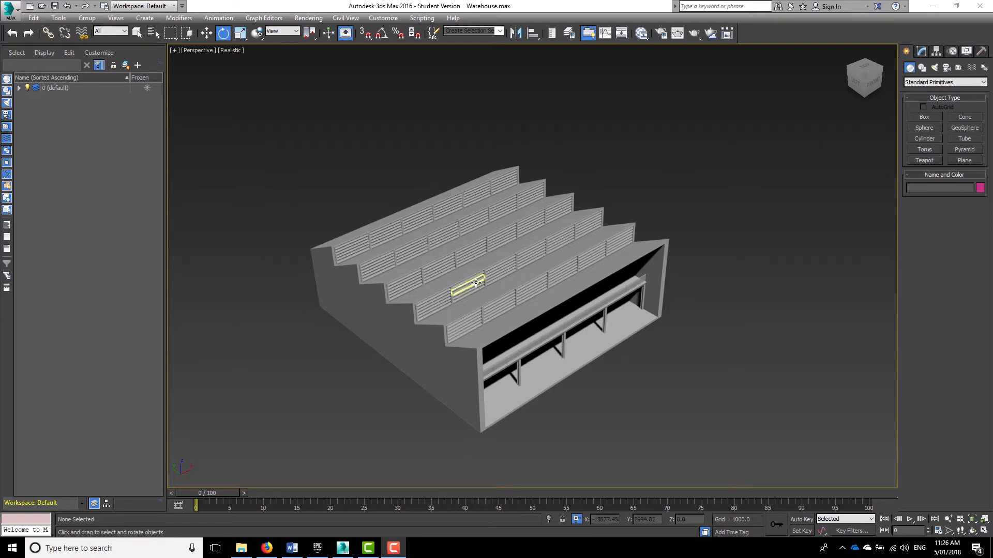
Widen the scene explorer and create a new layer named "Step1: UVW".
left_click(311, 154)
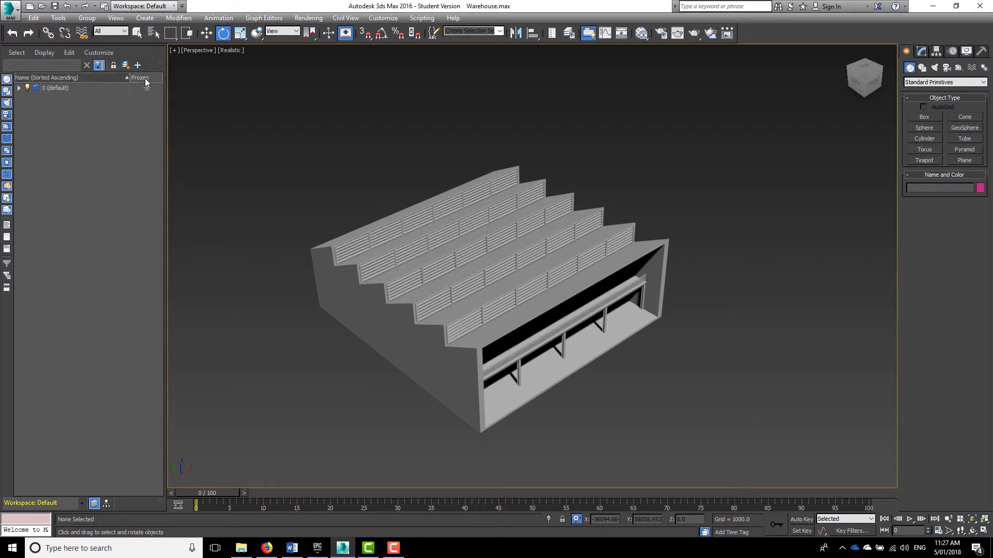
left_click_drag(164, 96, 186, 97)
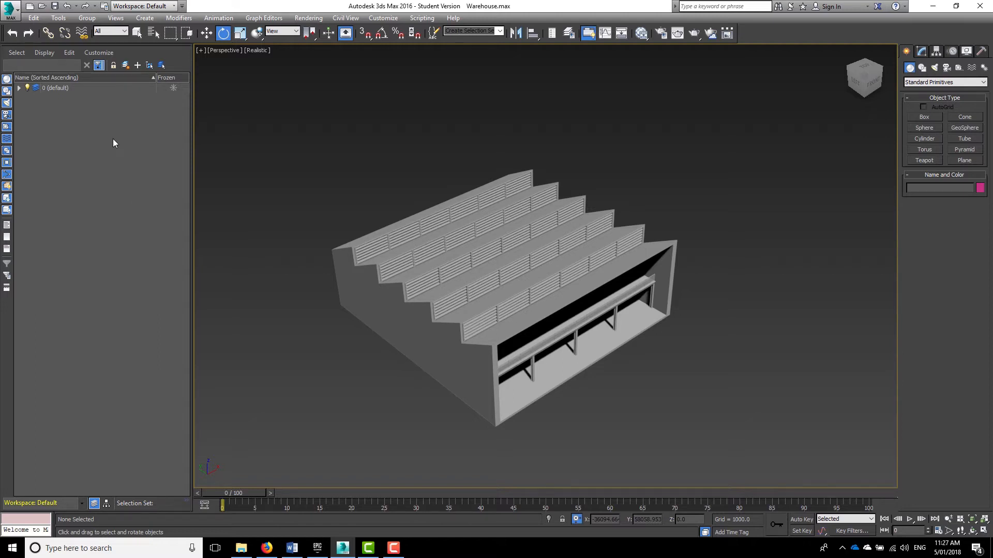
left_click(126, 65)
type("step1:")
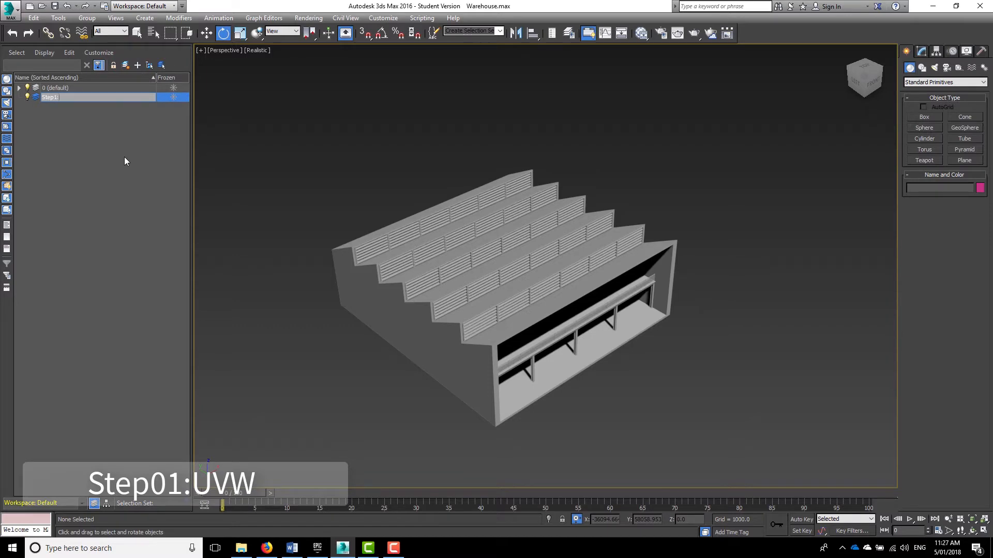
type(" UVW")
key("Return")
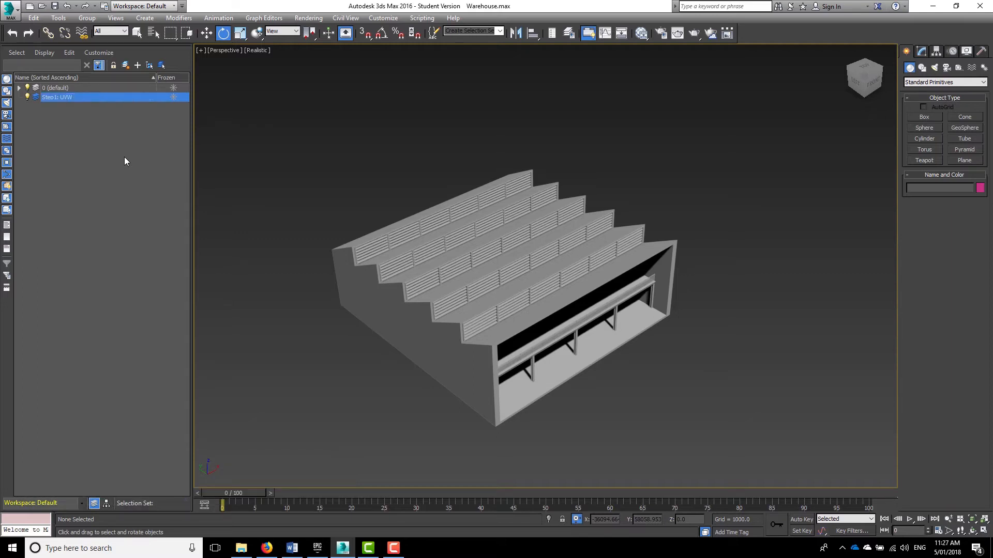
left_click(124, 160)
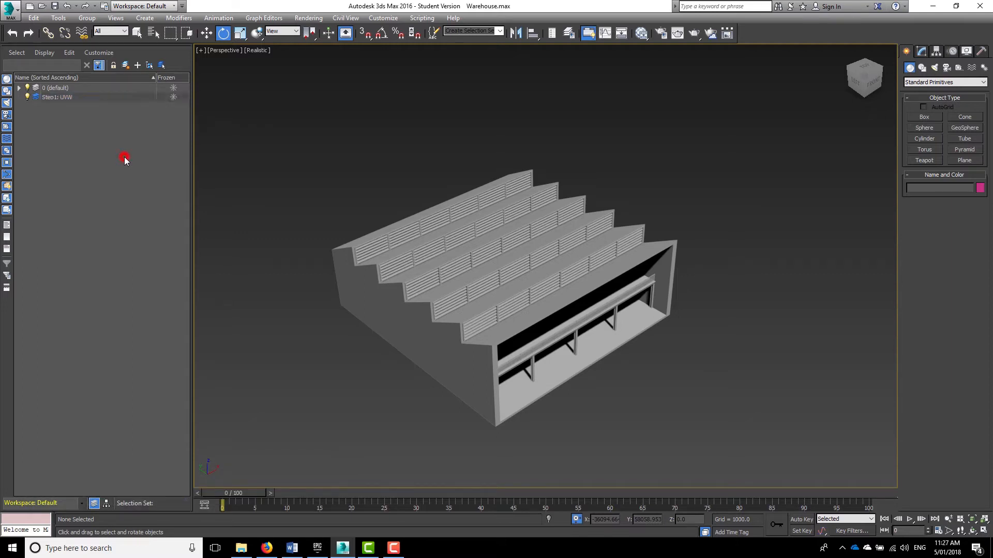
Create another layer named "Step 2: Unwrapped" and hide both step layers.
left_click(126, 66)
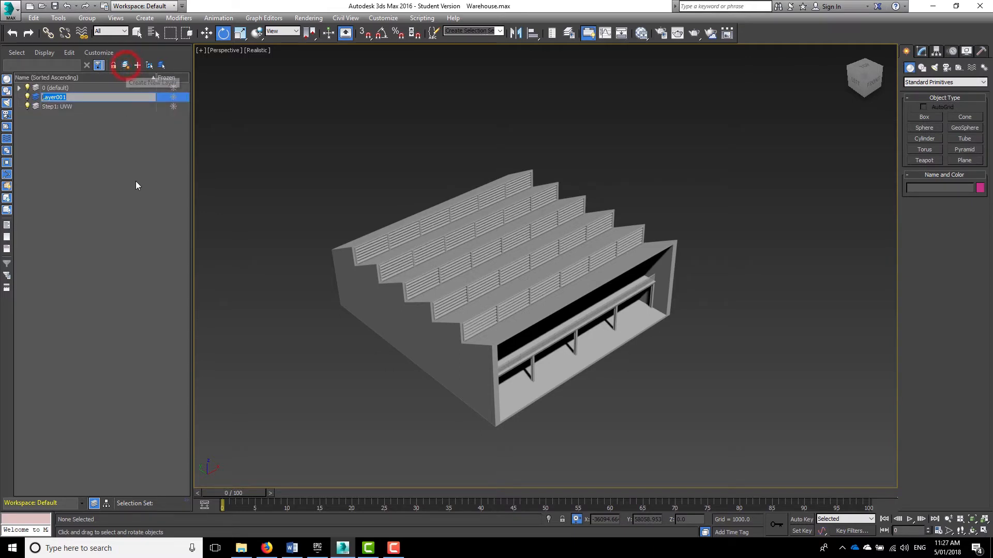
type("Step 2")
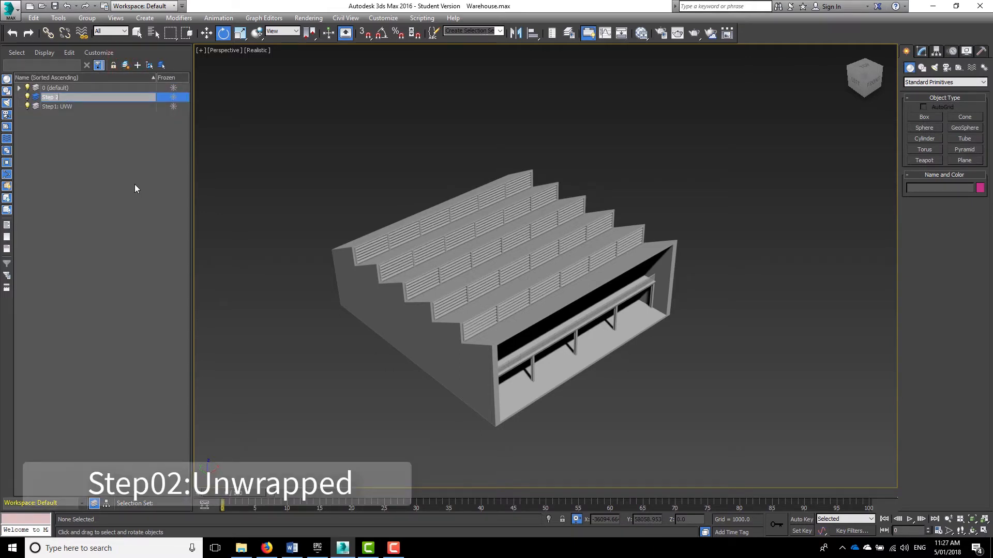
type(": Unr")
type("rapped")
left_click(109, 143)
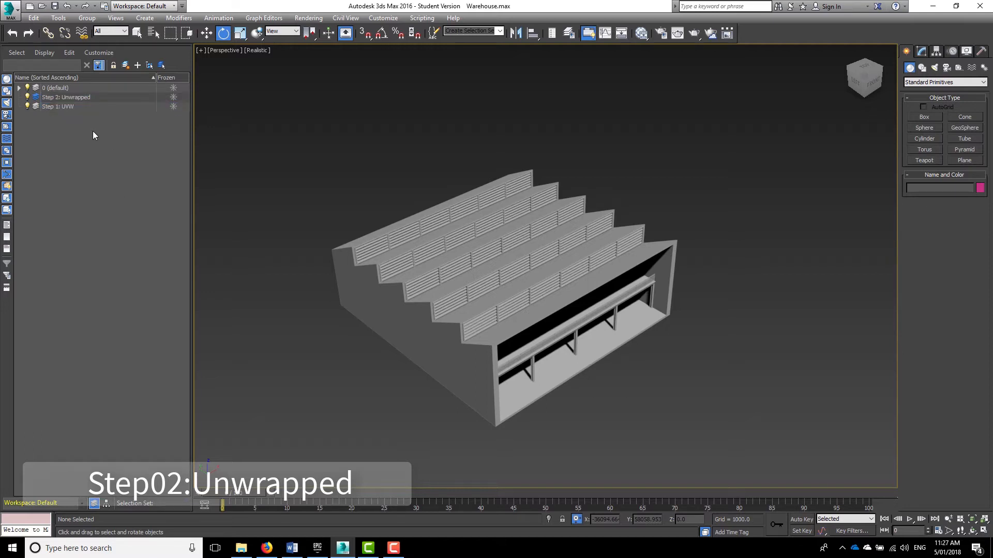
left_click(27, 98)
left_click(29, 107)
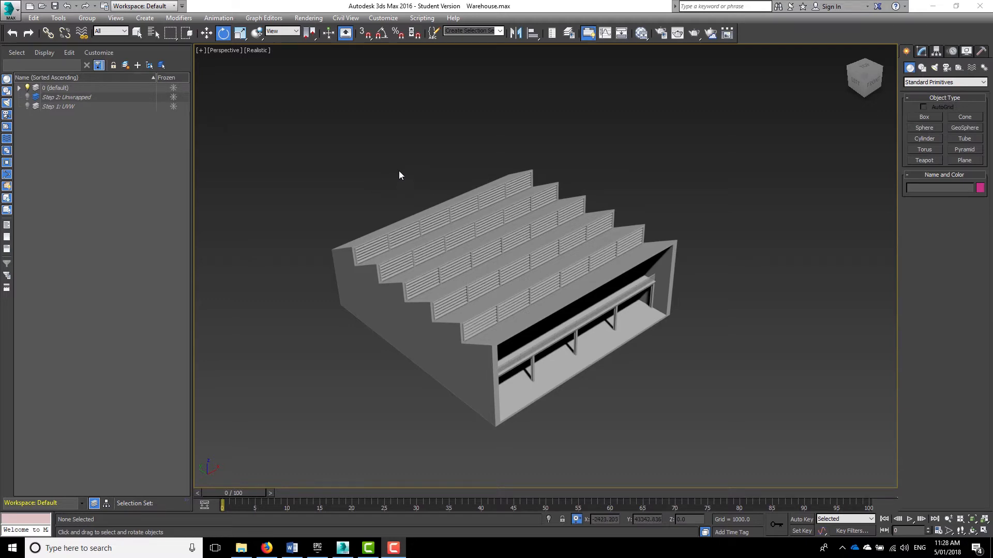
Batch-rename the upper and lower window panels behind the balcony with base name Windows_, prefix SM_ and numbering enabled.
middle_click_drag(468, 252, 423, 215)
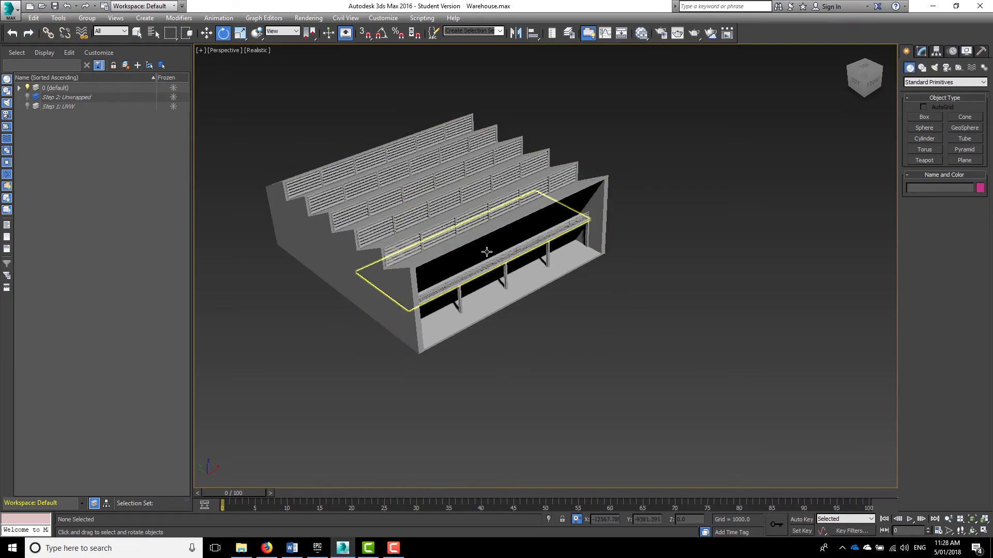
scroll(484, 248, "up", 5)
middle_click_drag(485, 237, 504, 187)
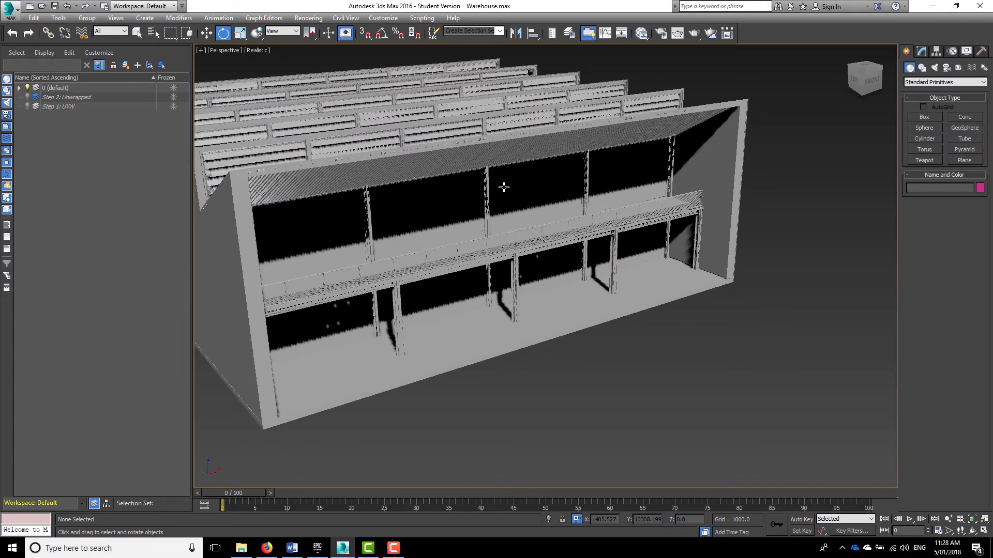
left_click(449, 213)
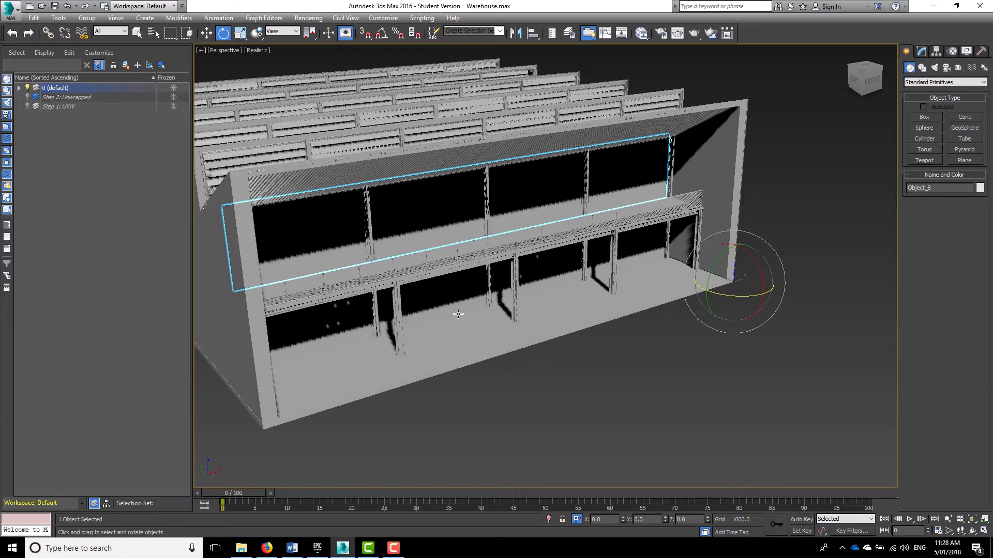
left_click(442, 298, "ctrl")
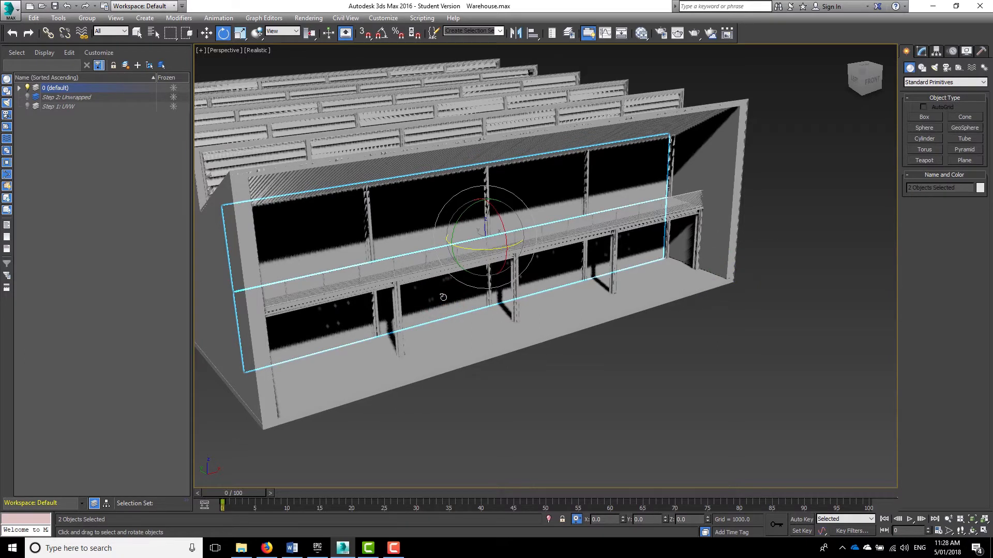
left_click(58, 18)
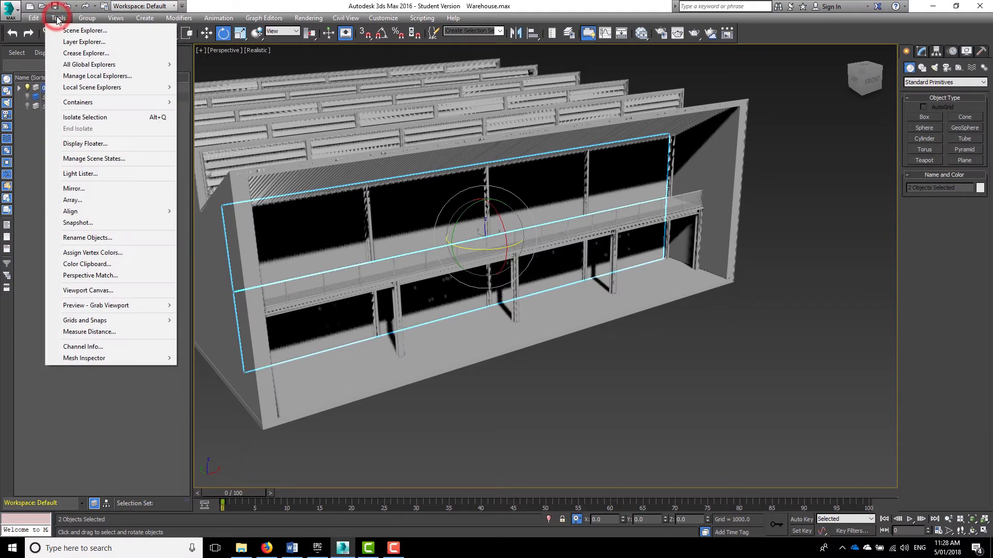
left_click(64, 238)
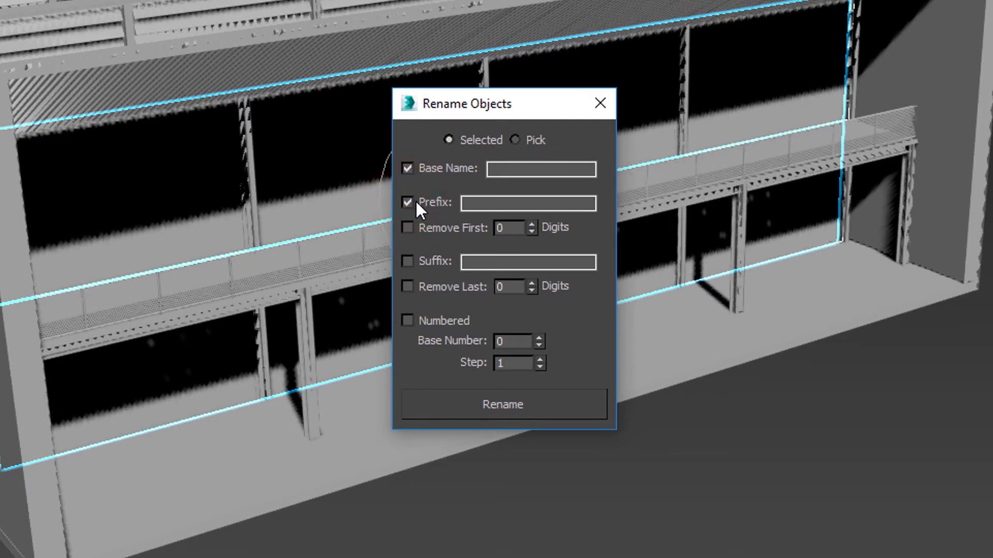
left_click(574, 161)
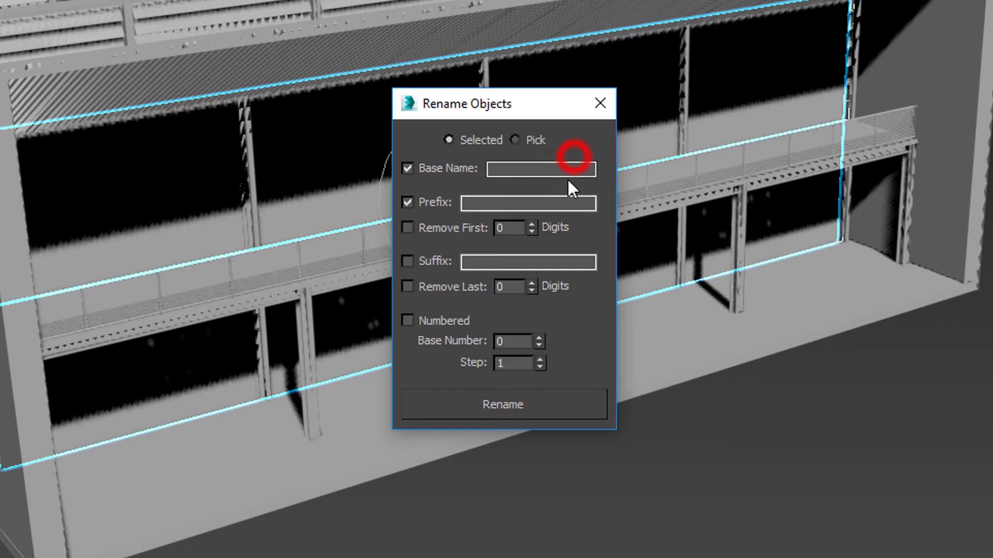
type("Windows")
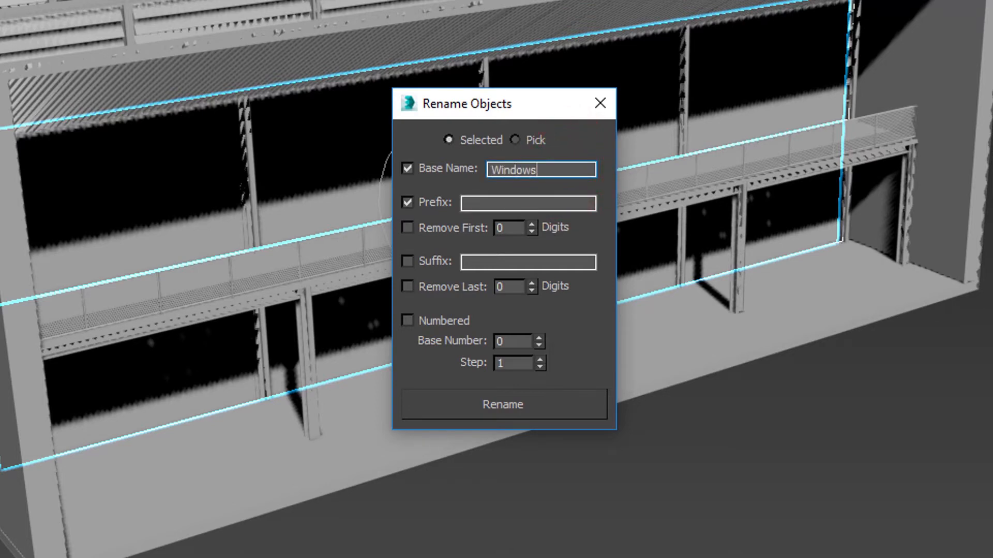
type("_")
left_click(501, 203)
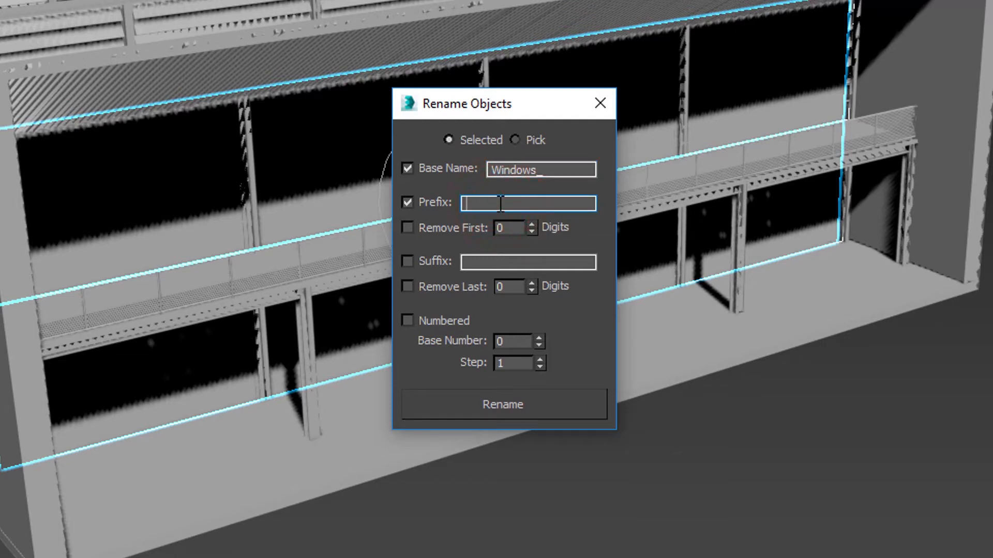
type("SM_")
left_click(418, 322)
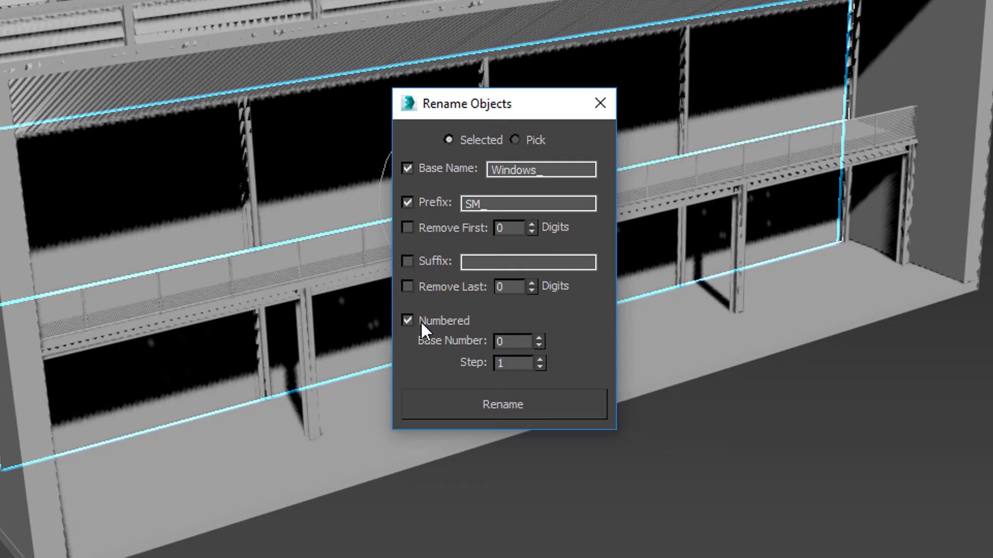
left_click(506, 404)
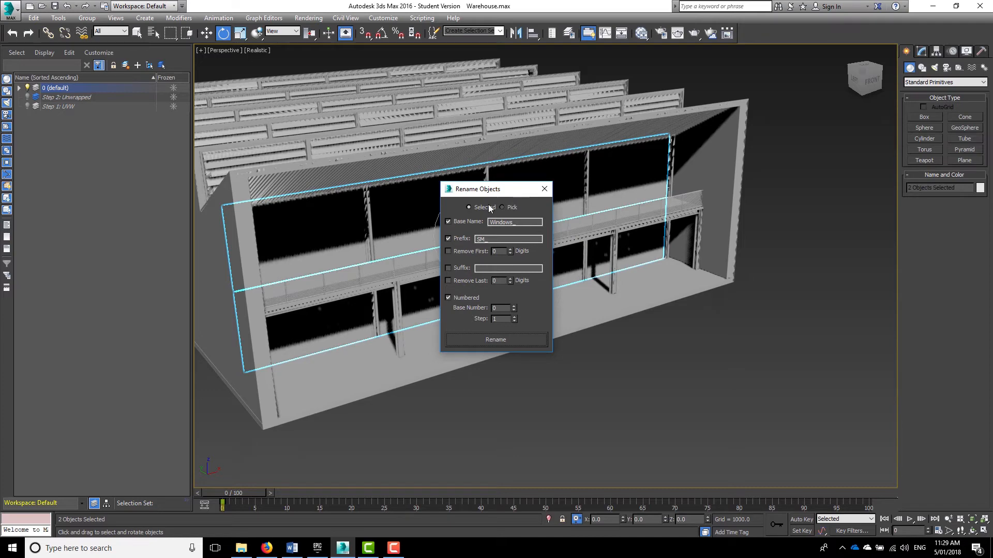
left_click(19, 88)
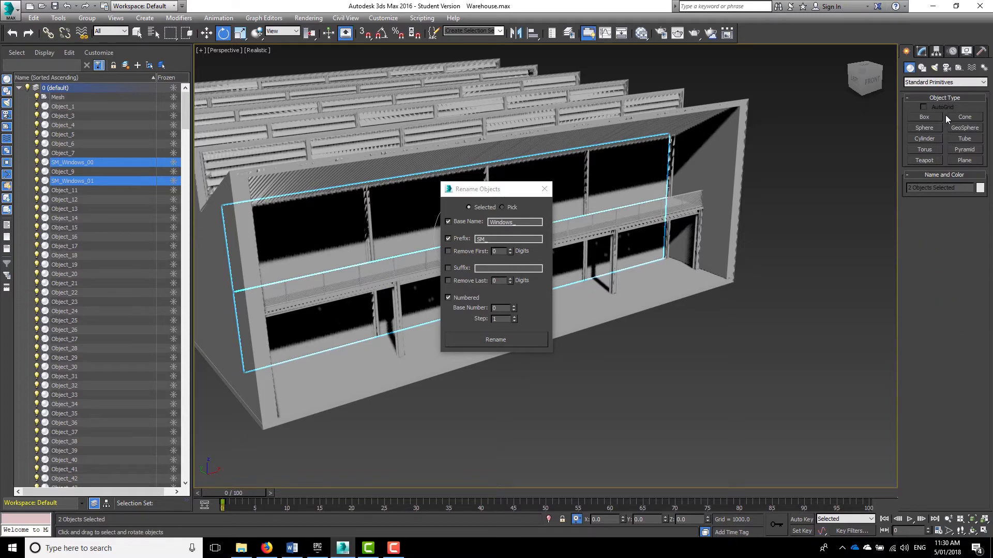
Add a UVW Map modifier to the two window objects and set its mapping to Box.
left_click(922, 54)
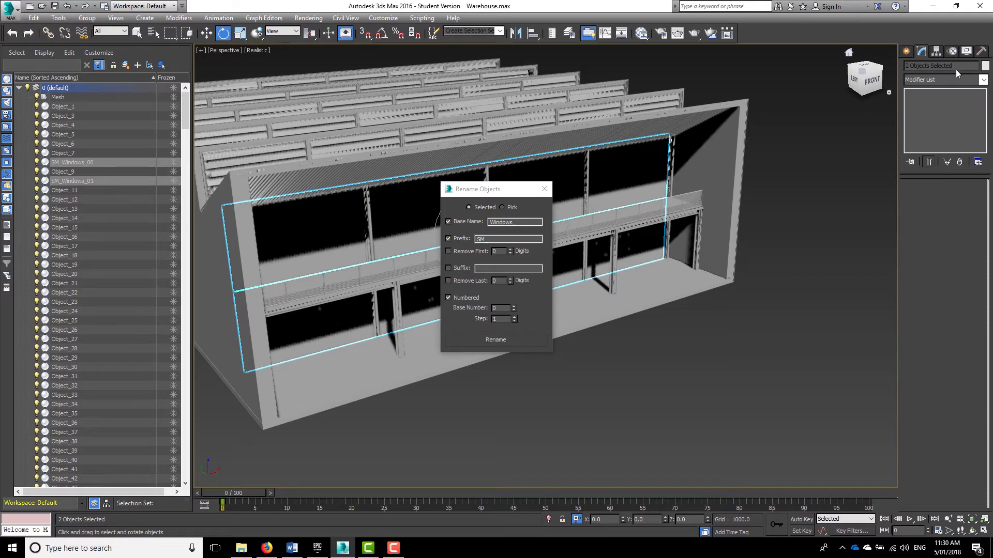
left_click(935, 81)
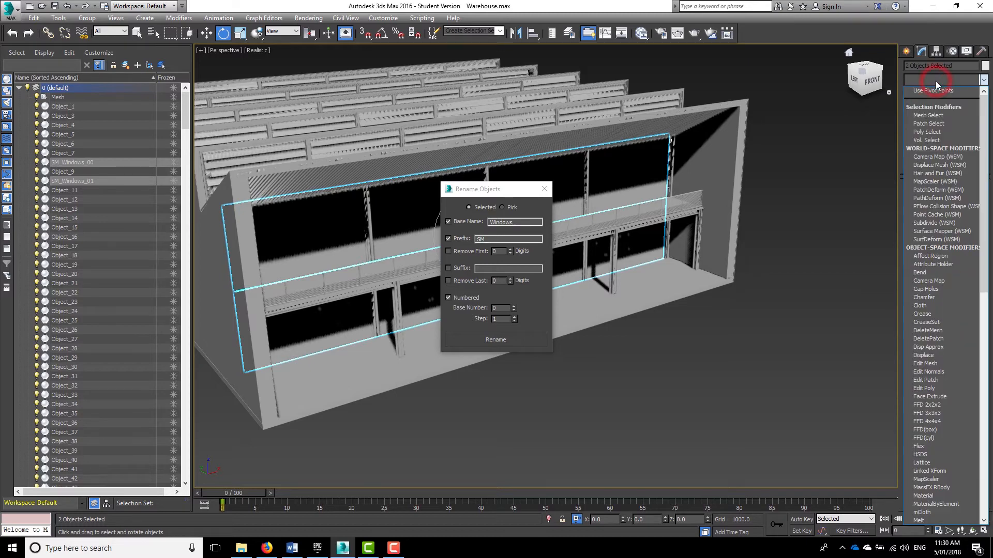
scroll(952, 272, "down", 8)
scroll(952, 272, "down", 12)
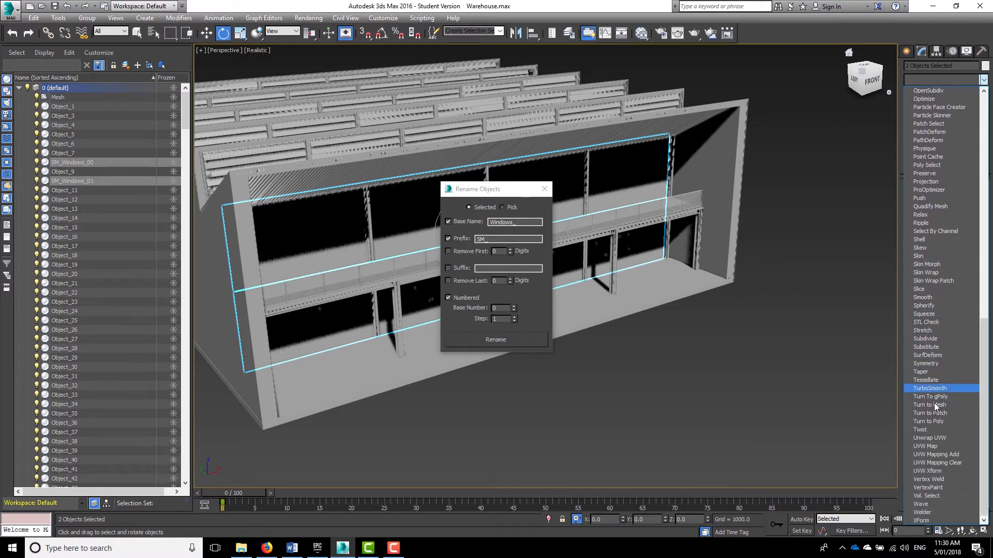
left_click(925, 446)
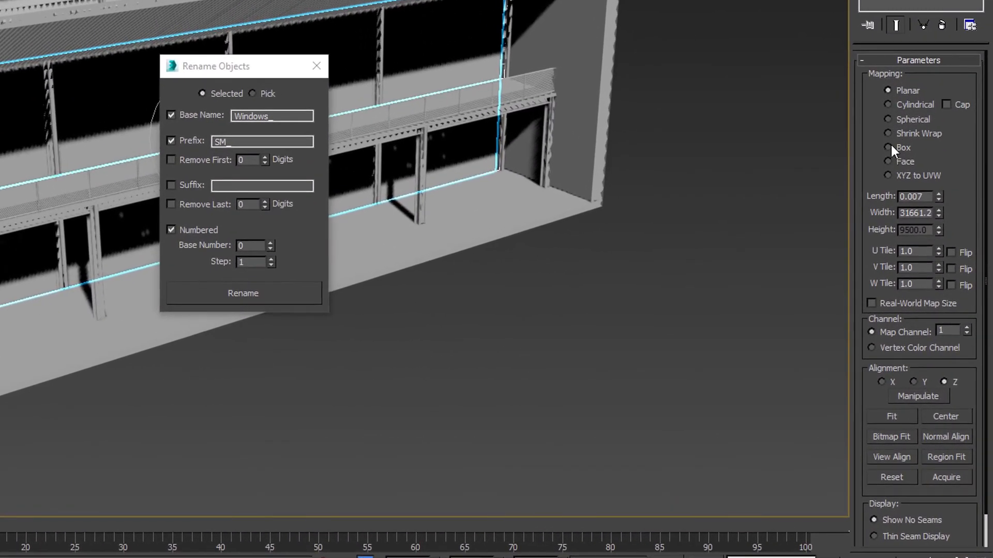
left_click(889, 147)
Set the box mapping's length, width and height to 1000 each.
left_click(919, 196)
left_click_drag(929, 197, 859, 195)
type("1000")
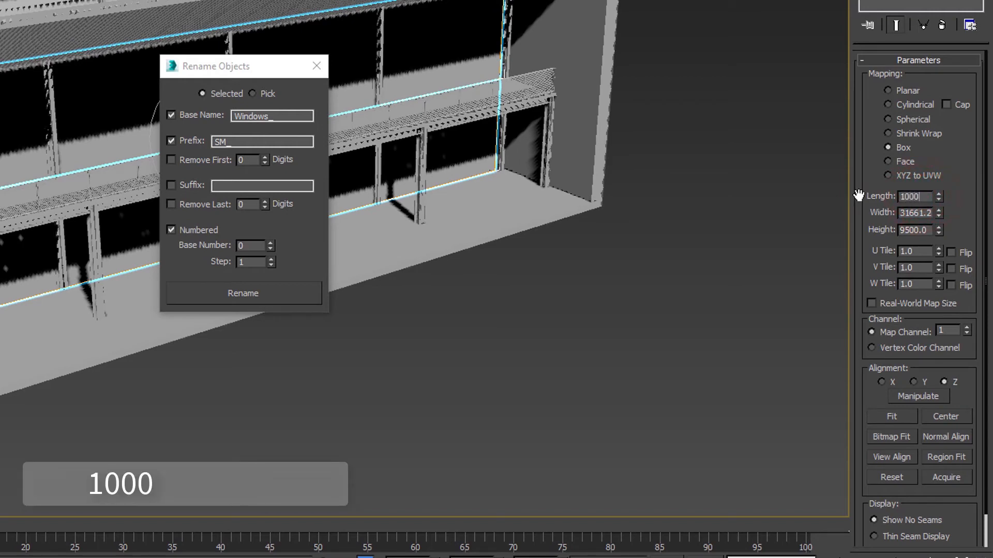
key("Tab")
type("1000")
key("Tab")
type("1000")
key("Tab")
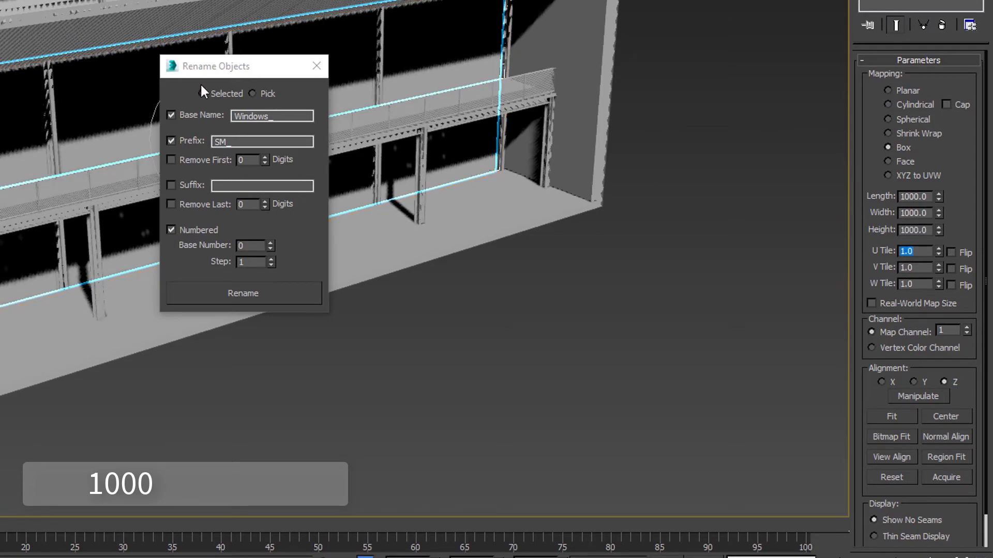
Make the Step 1: UVW layer active and add the two selected window objects to it.
left_click_drag(235, 70, 811, 67)
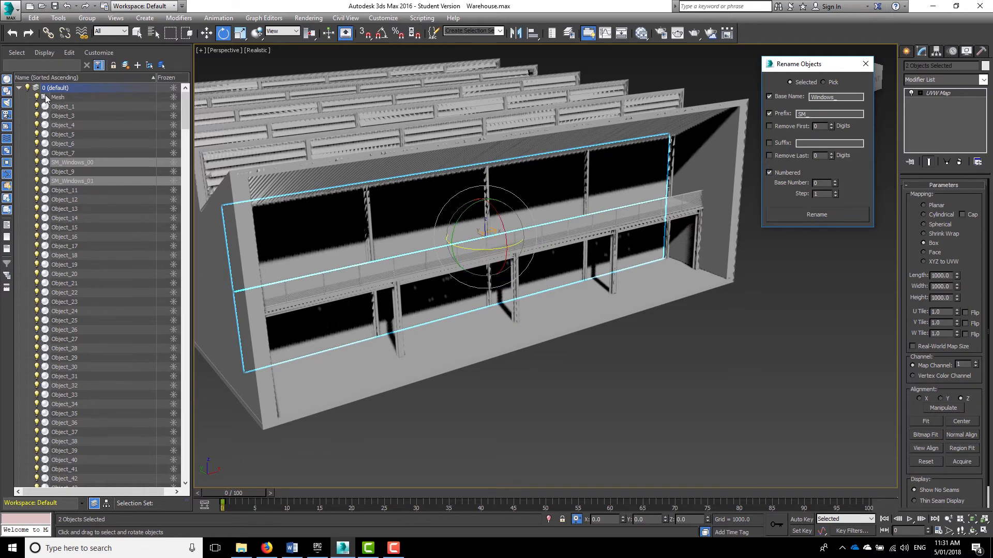
left_click(18, 88)
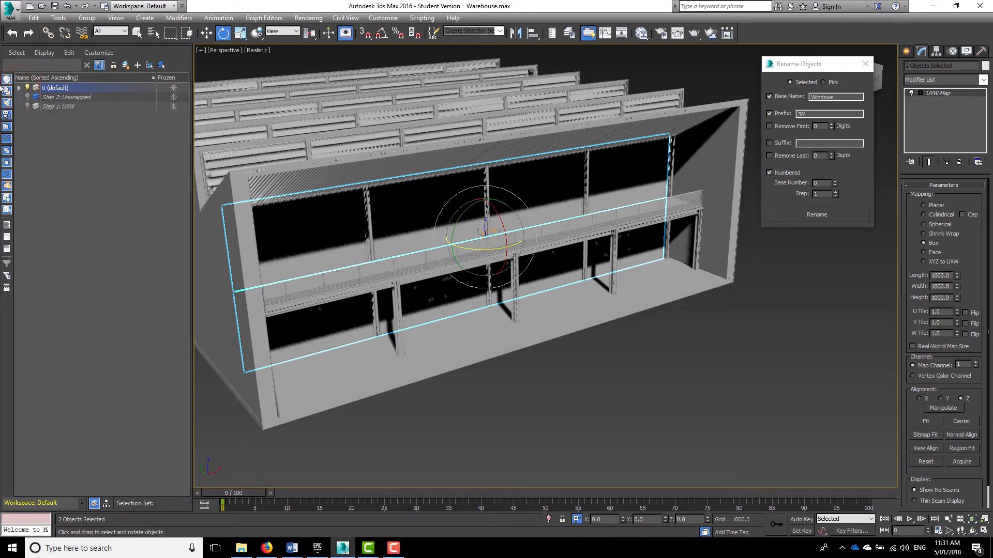
left_click(36, 107)
left_click(138, 66)
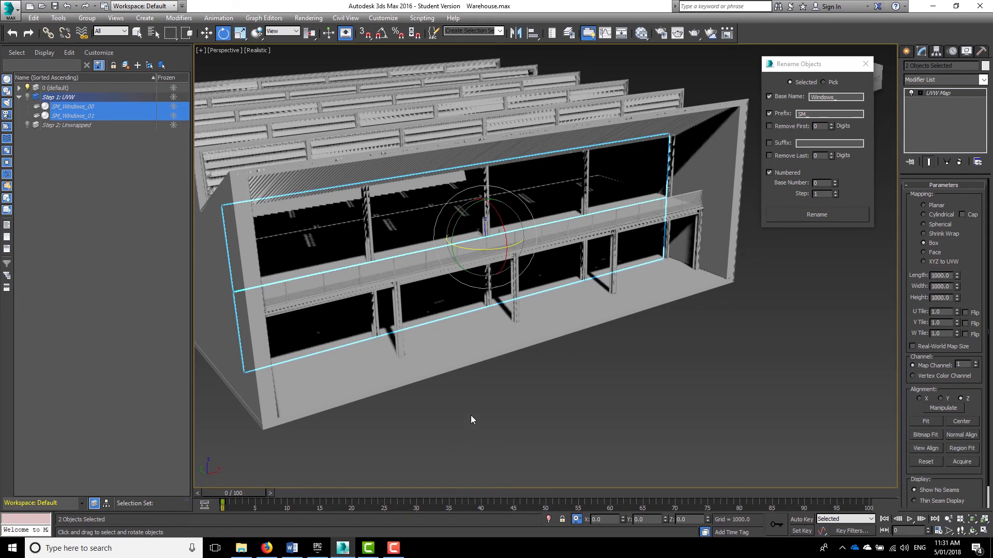
Batch-rename the four tall and four short columns with base name Columns_, keeping the SM_ prefix and numbering.
left_click(399, 322)
left_click(365, 248, "ctrl")
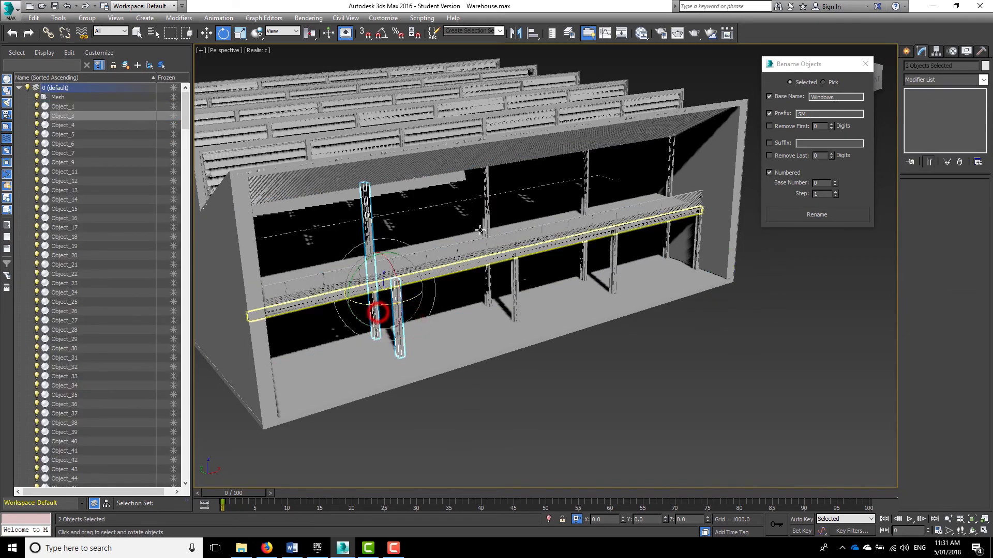
left_click(485, 217, "ctrl")
left_click(515, 272, "ctrl")
left_click(585, 184, "ctrl")
left_click(614, 250, "ctrl")
left_click(671, 167, "ctrl")
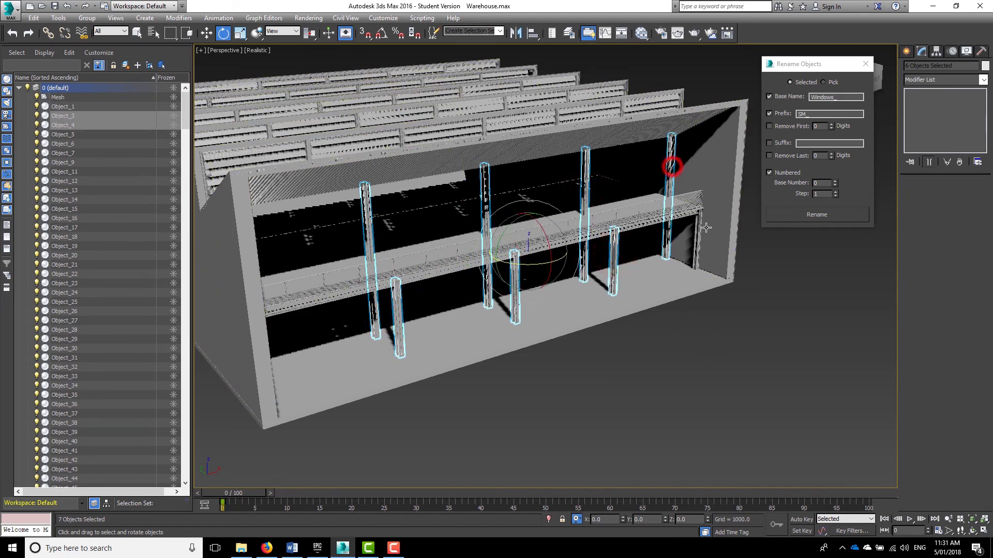
left_click(695, 222, "ctrl")
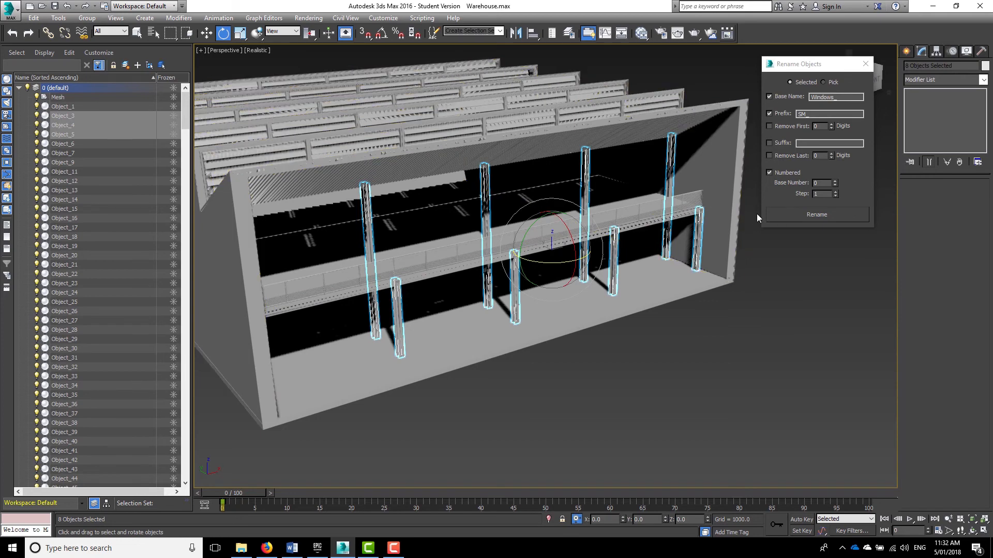
double_click(833, 97)
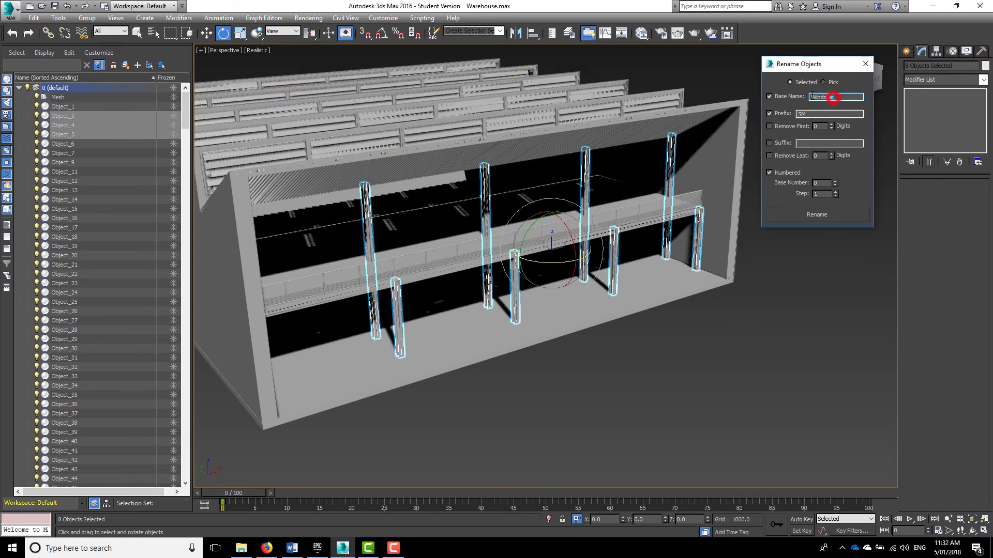
type("Columns_")
left_click(821, 216)
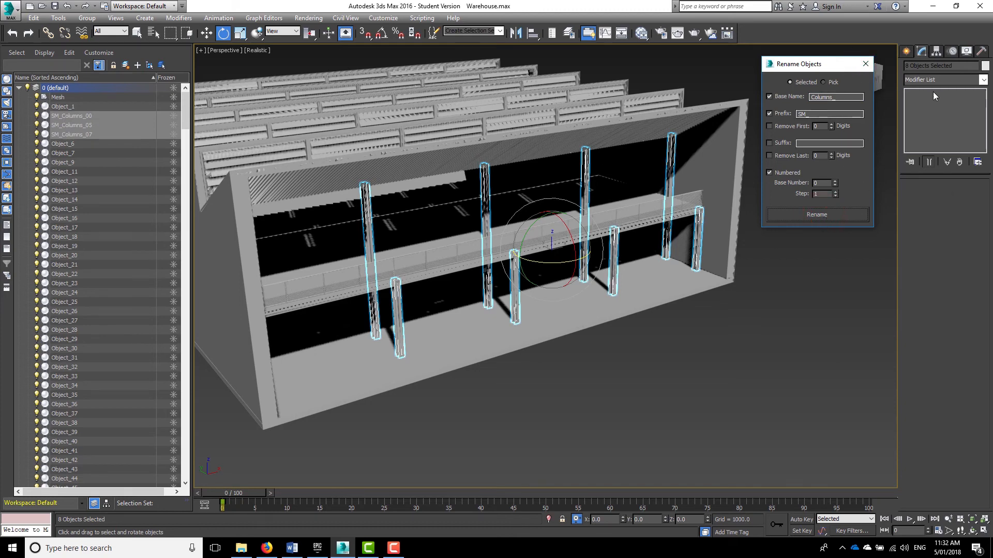
Add a UVW Map modifier to the eight selected columns and set its mapping to Box.
left_click(945, 79)
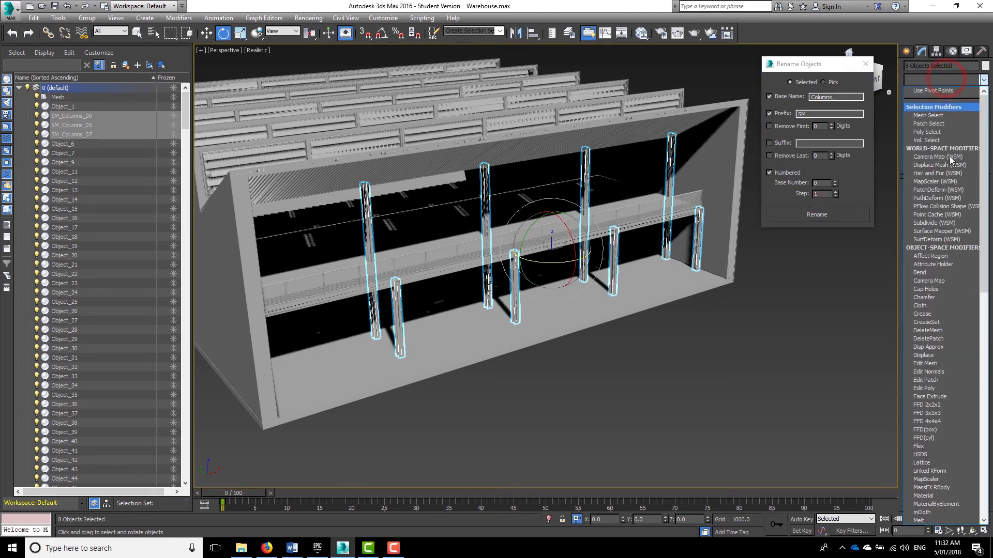
scroll(946, 386, "down", 15)
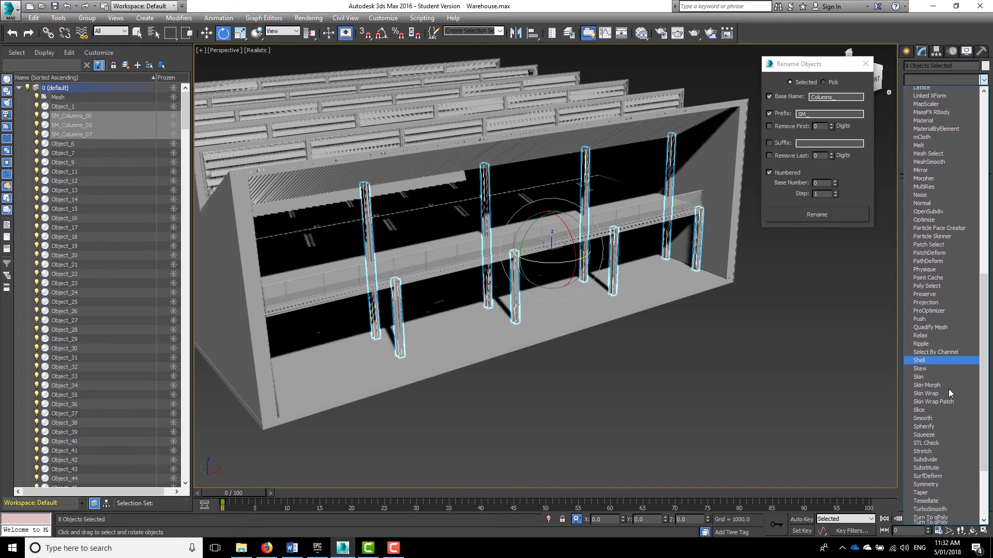
left_click(933, 475)
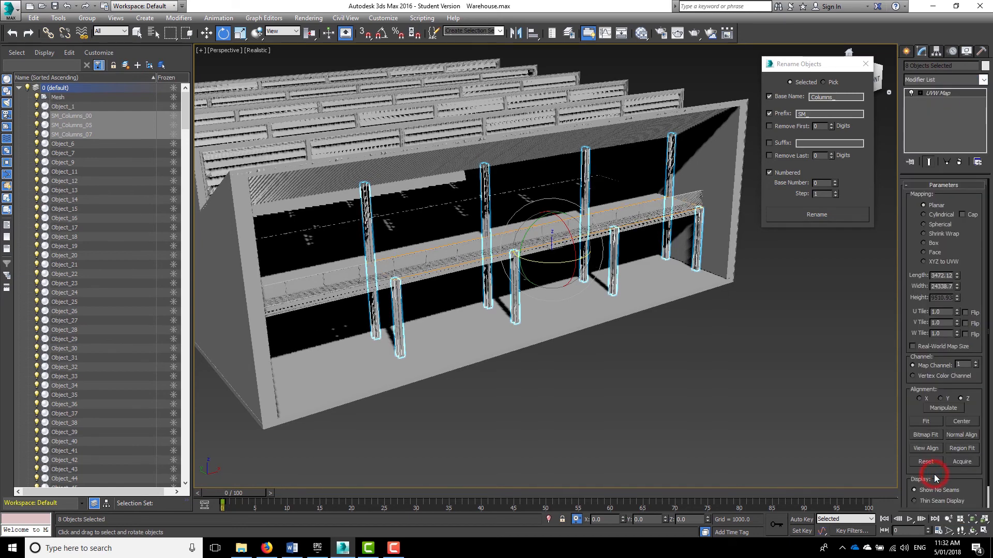
left_click(924, 243)
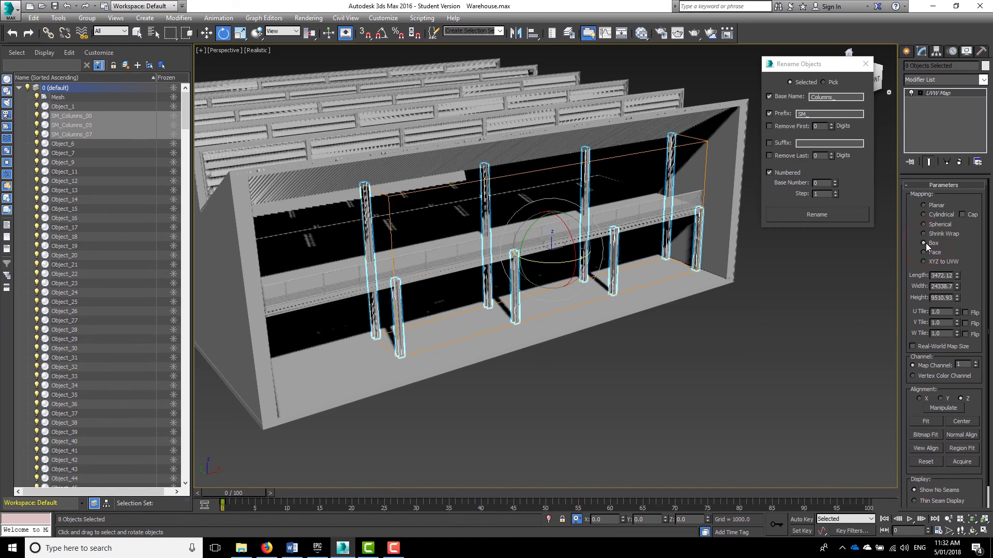
Set the length, width and height of the columns' box mapping to 1000 each.
left_click(939, 274)
double_click(940, 275)
type("1000")
key("Tab")
type("1000")
key("Tab")
type("1000")
key("Tab")
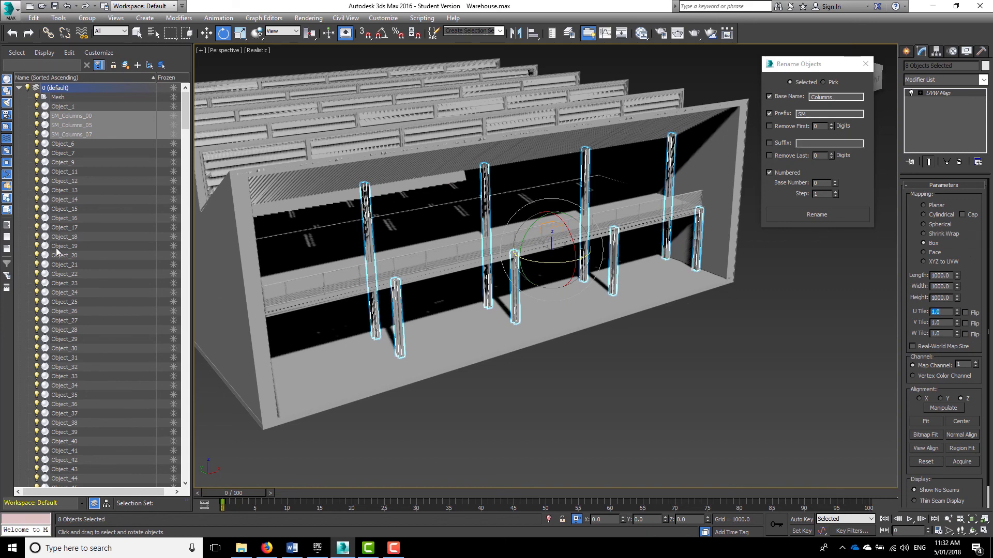
Collapse the default layer's object list and add the eight selected columns to the active Step 1: UVW layer.
left_click(19, 87)
left_click(20, 88)
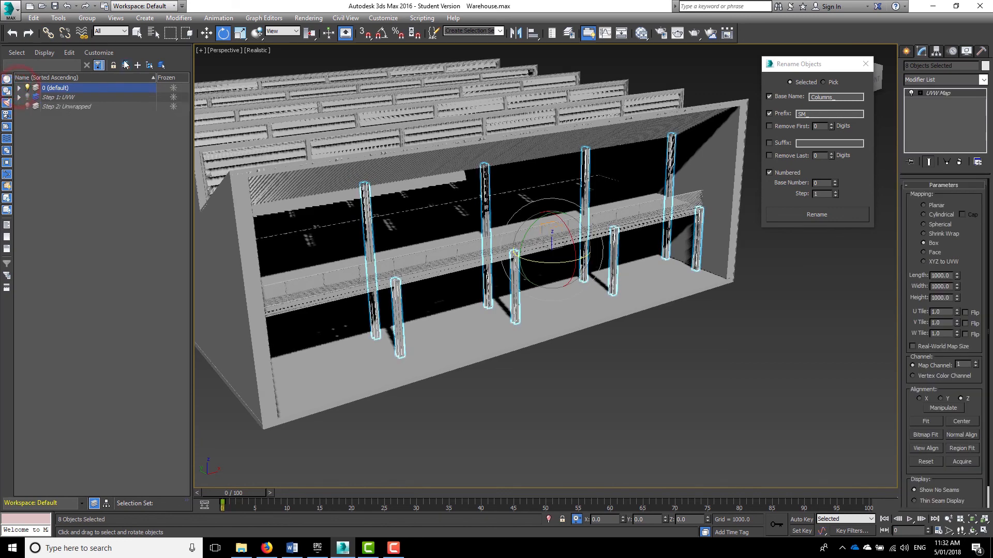
left_click(140, 66)
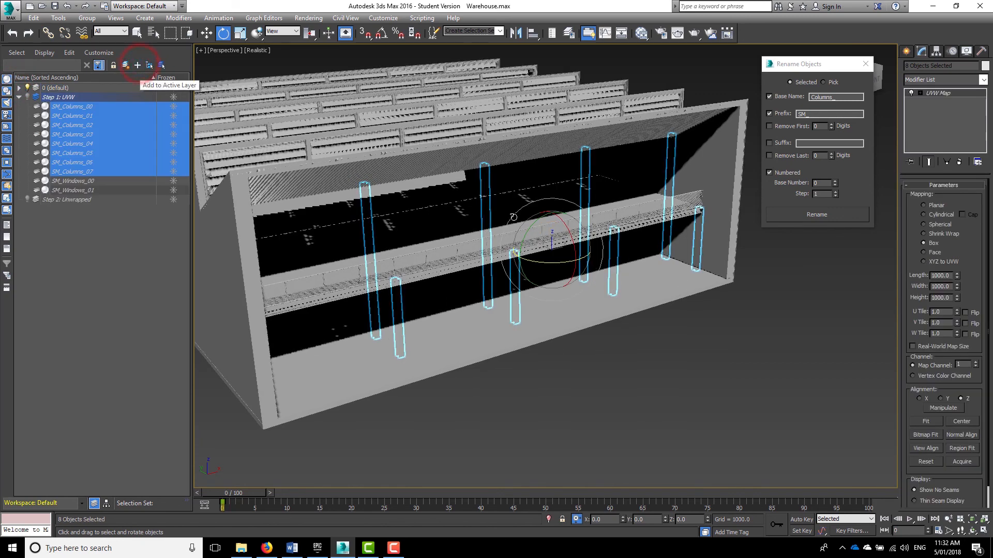